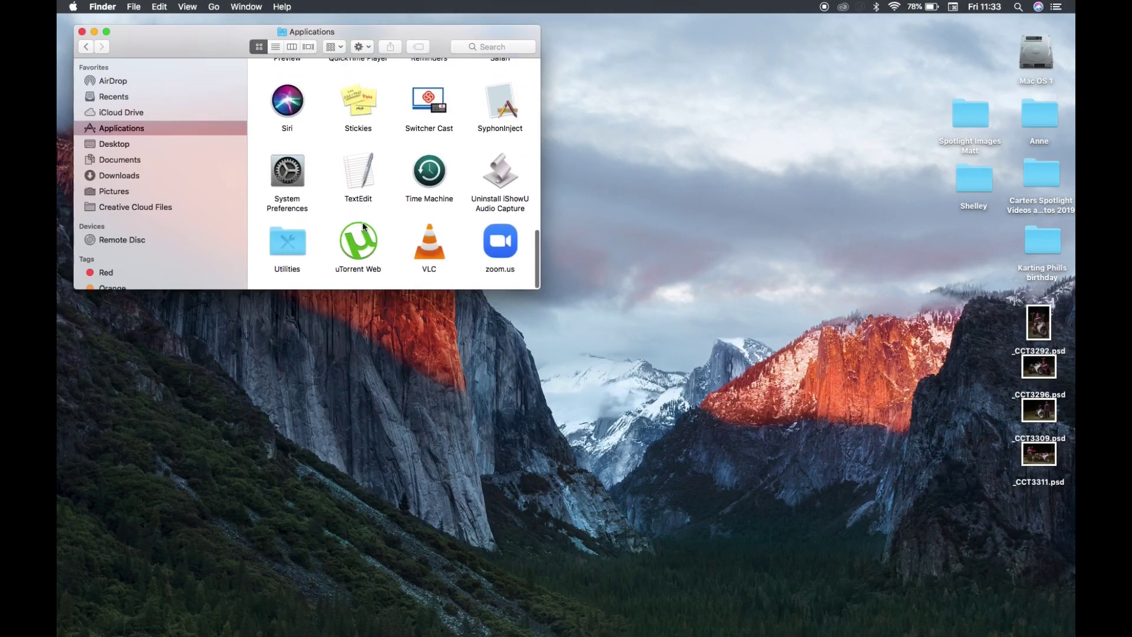
Launch zoom.us from the Finder Applications folder to reach Zoom's Home screen.
{"action": "left_click", "coordinate": [504, 248]}
{"action": "double_click", "coordinate": [504, 248]}
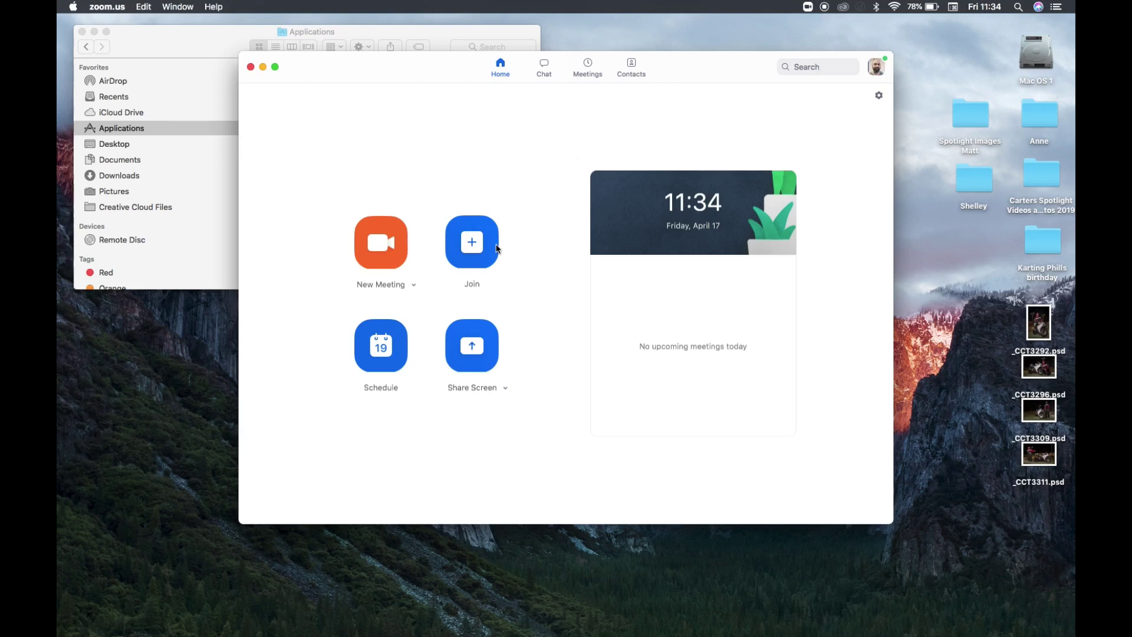
In Video settings, choose the FaceTime HD Camera (Built-in) and check Hide non-video participants.
{"action": "left_click", "coordinate": [878, 98]}
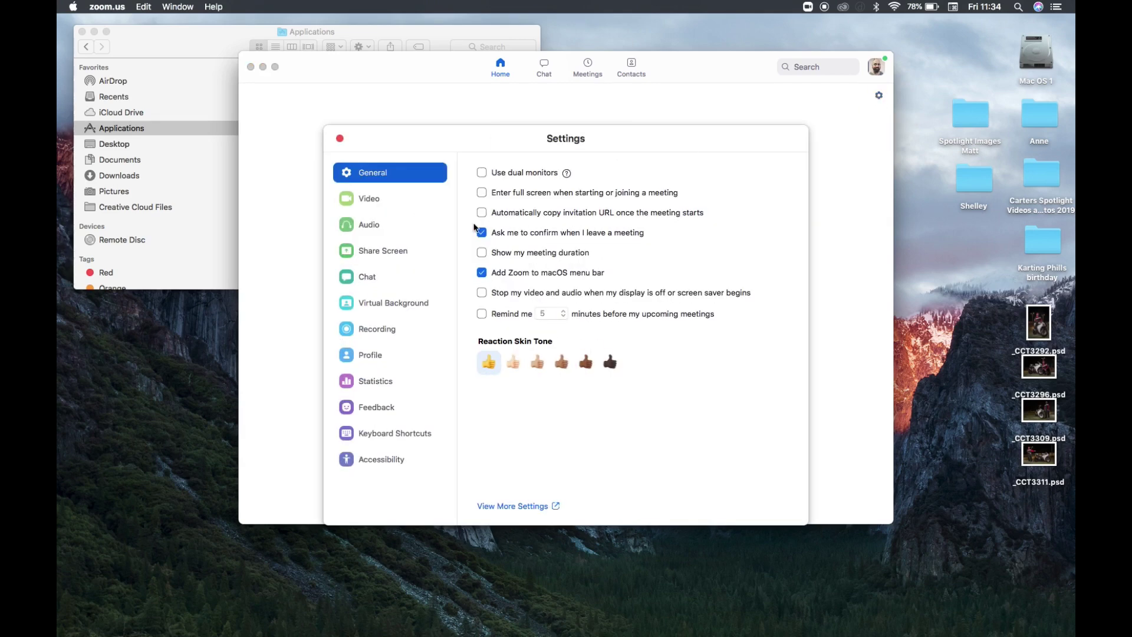
{"action": "left_click", "coordinate": [386, 201]}
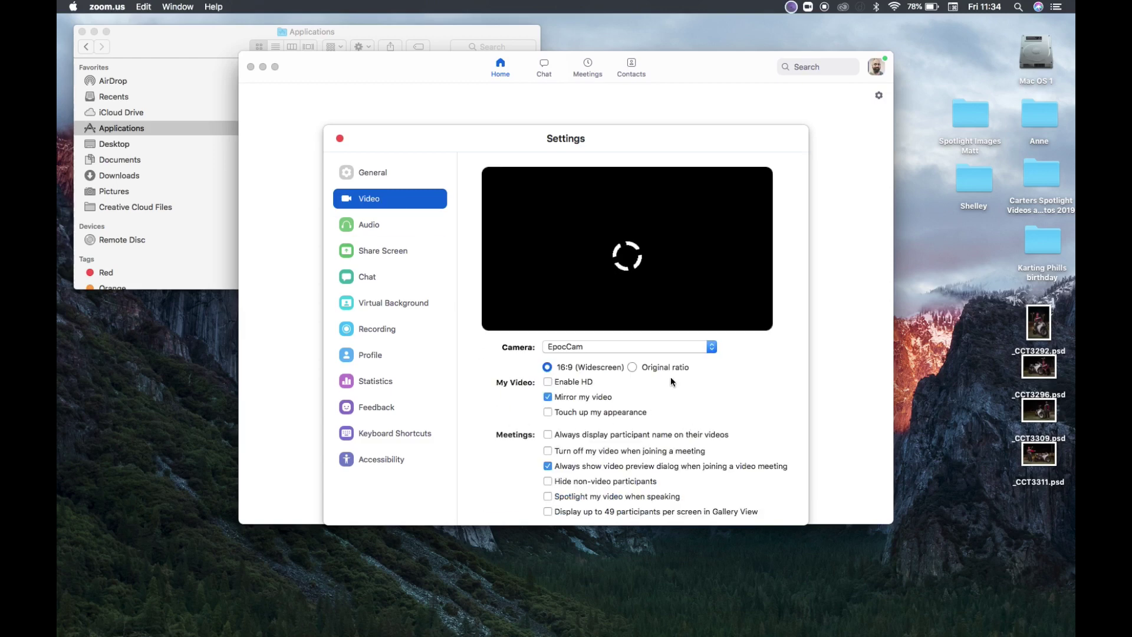
{"action": "left_click", "coordinate": [710, 347]}
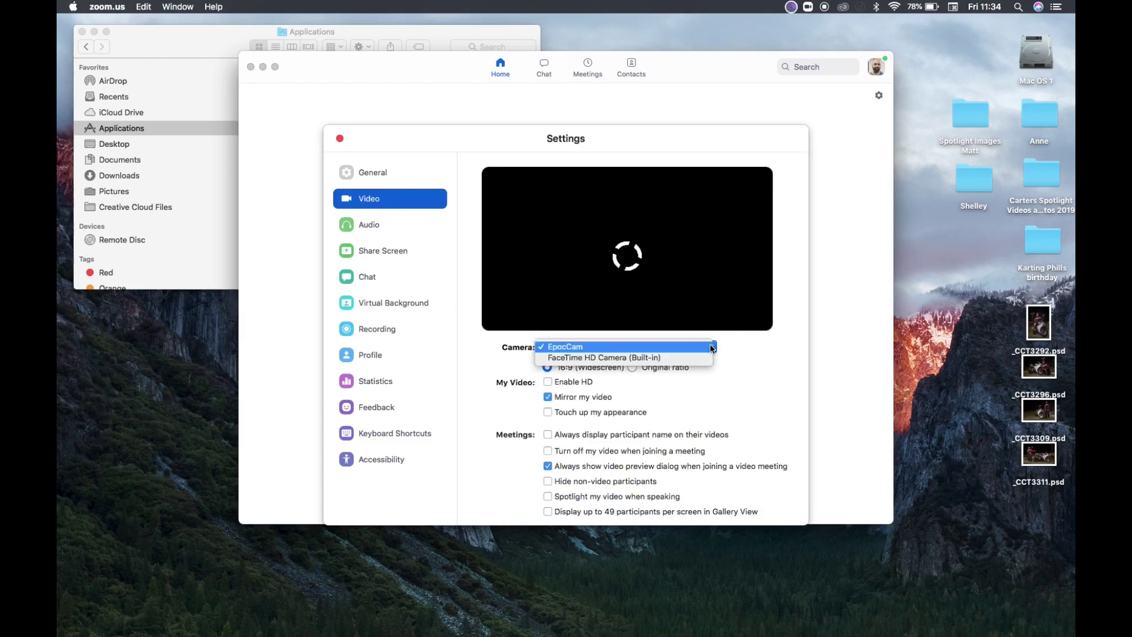
{"action": "left_click", "coordinate": [654, 357]}
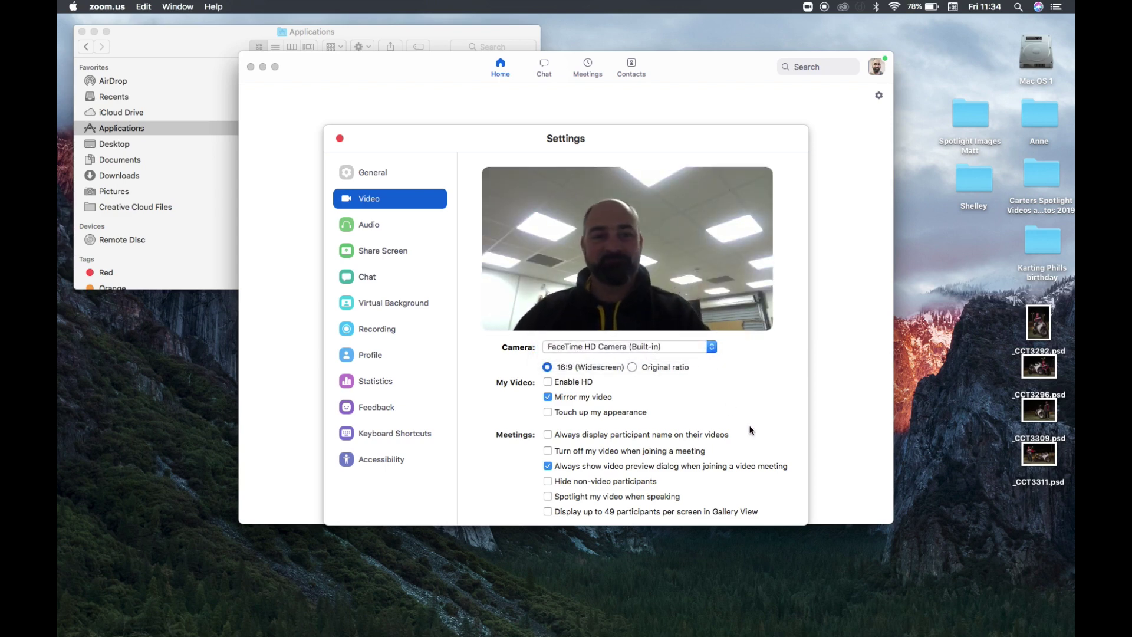
{"action": "scroll", "coordinate": [741, 402], "scroll_direction": "down", "scroll_amount": 2}
{"action": "scroll", "coordinate": [742, 401], "scroll_direction": "down", "scroll_amount": 2}
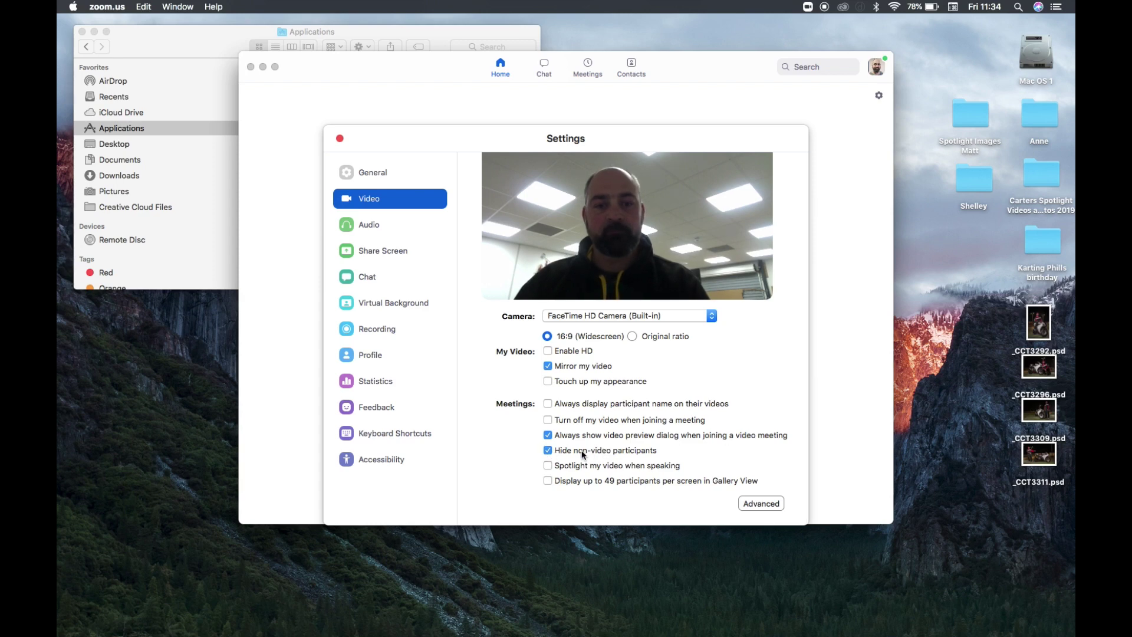
{"action": "left_click", "coordinate": [547, 451]}
In Audio settings, enable Mute microphone when joining a meeting, then close Settings.
{"action": "left_click", "coordinate": [376, 225]}
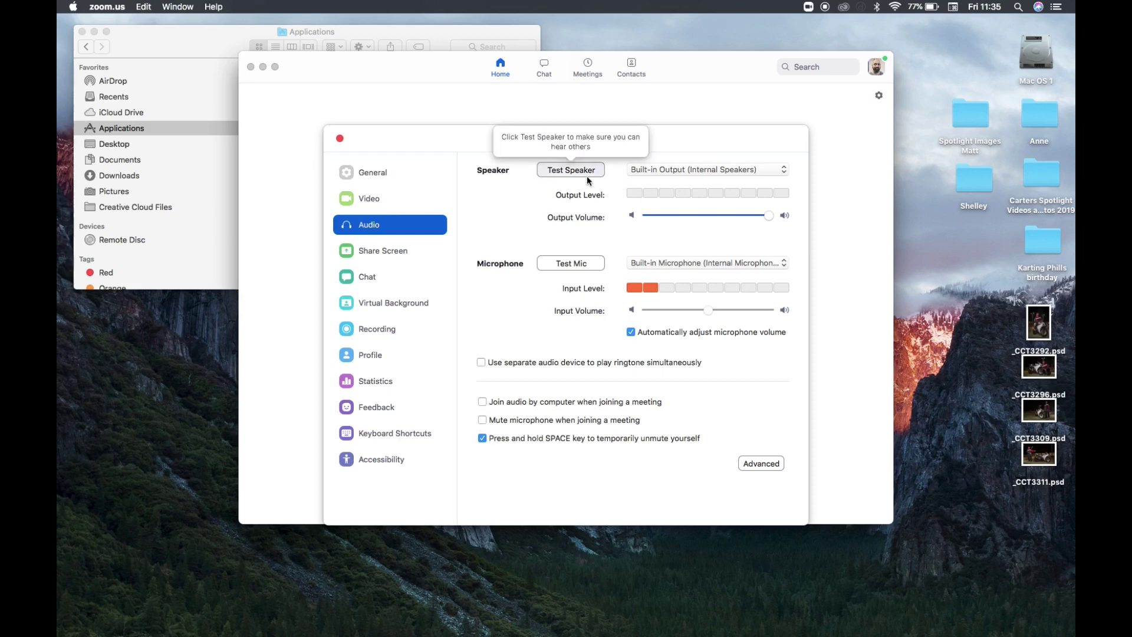
{"action": "left_click", "coordinate": [482, 420]}
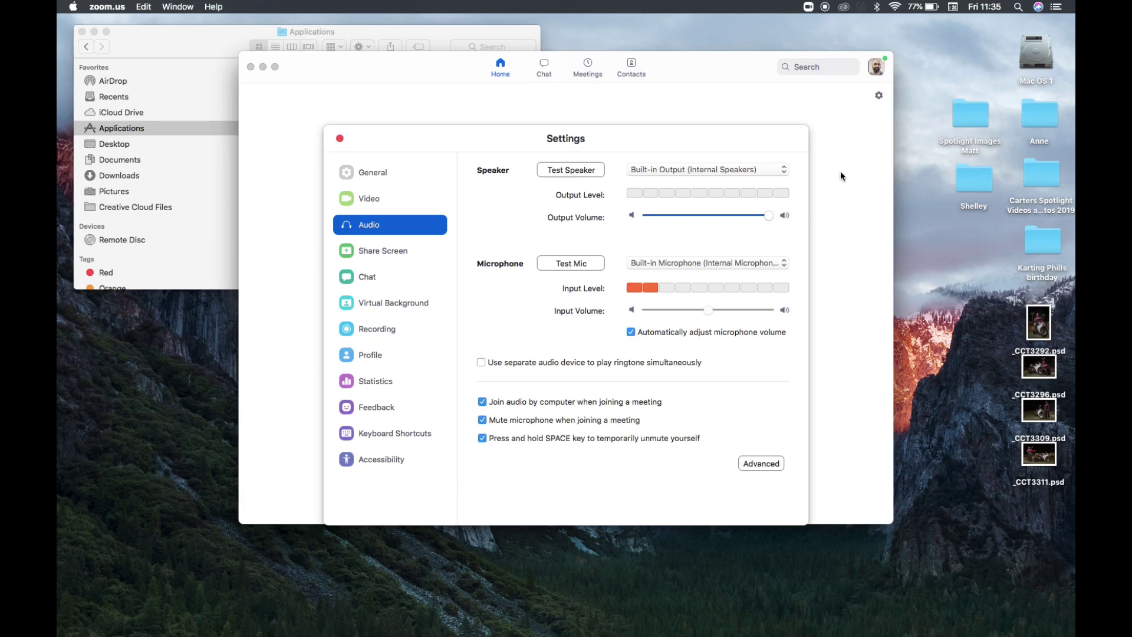
{"action": "left_click", "coordinate": [339, 138]}
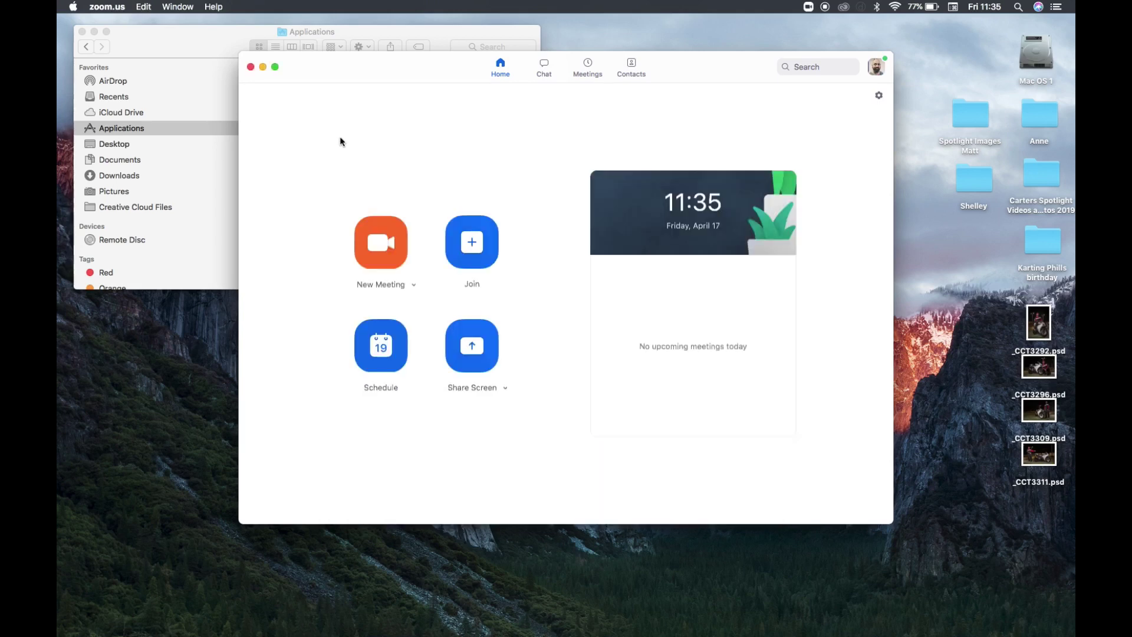
Open the Zoom app from the iPad's third home screen page.
{"action": "left_click", "coordinate": [478, 246]}
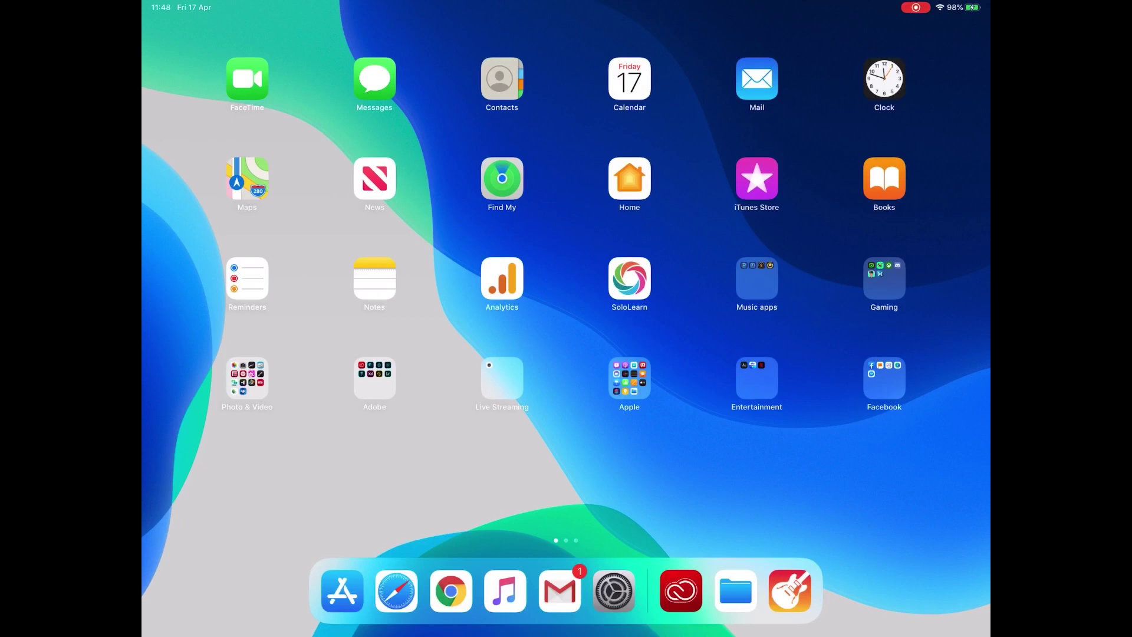
{"action": "scroll", "coordinate": [566, 283], "scroll_direction": "right", "scroll_amount": 5}
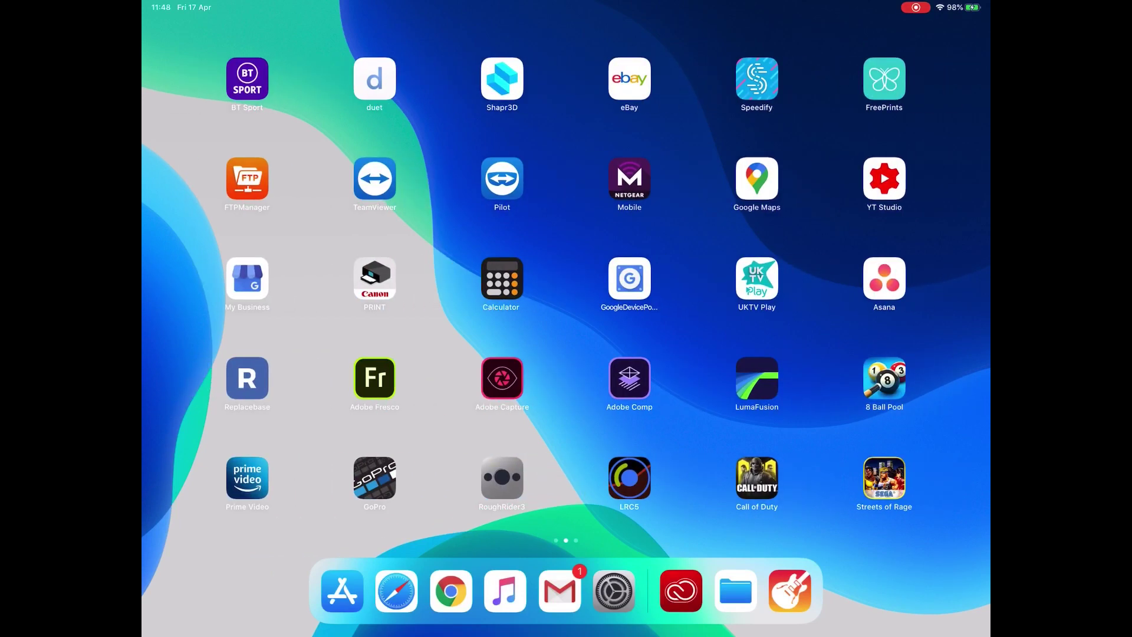
{"action": "scroll", "coordinate": [566, 283], "scroll_direction": "right", "scroll_amount": 5}
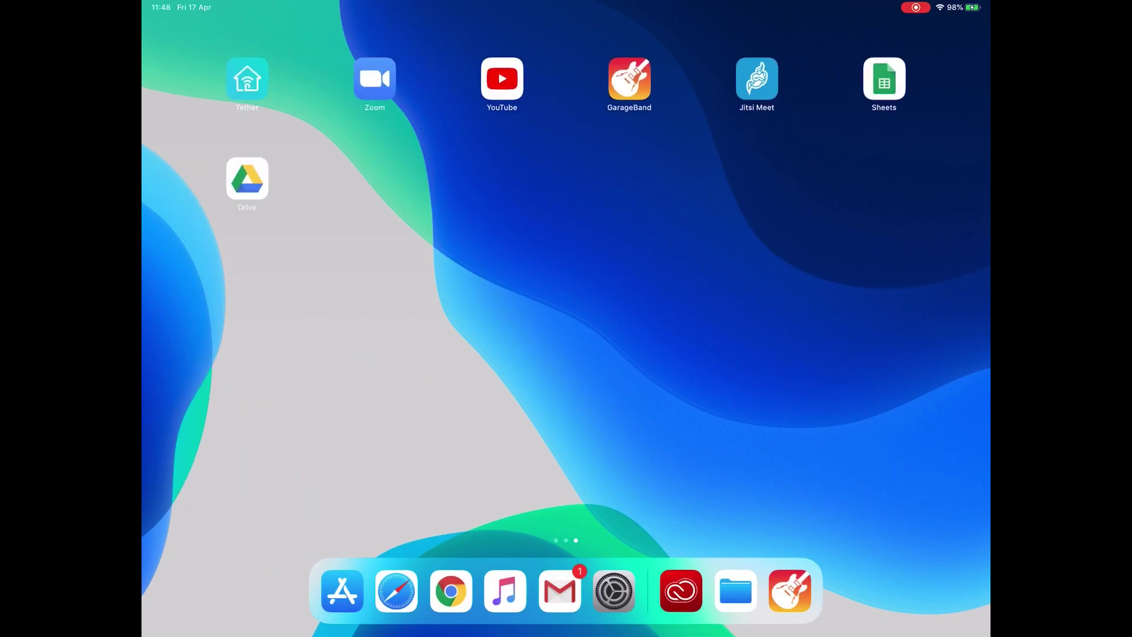
{"action": "left_click", "coordinate": [374, 78]}
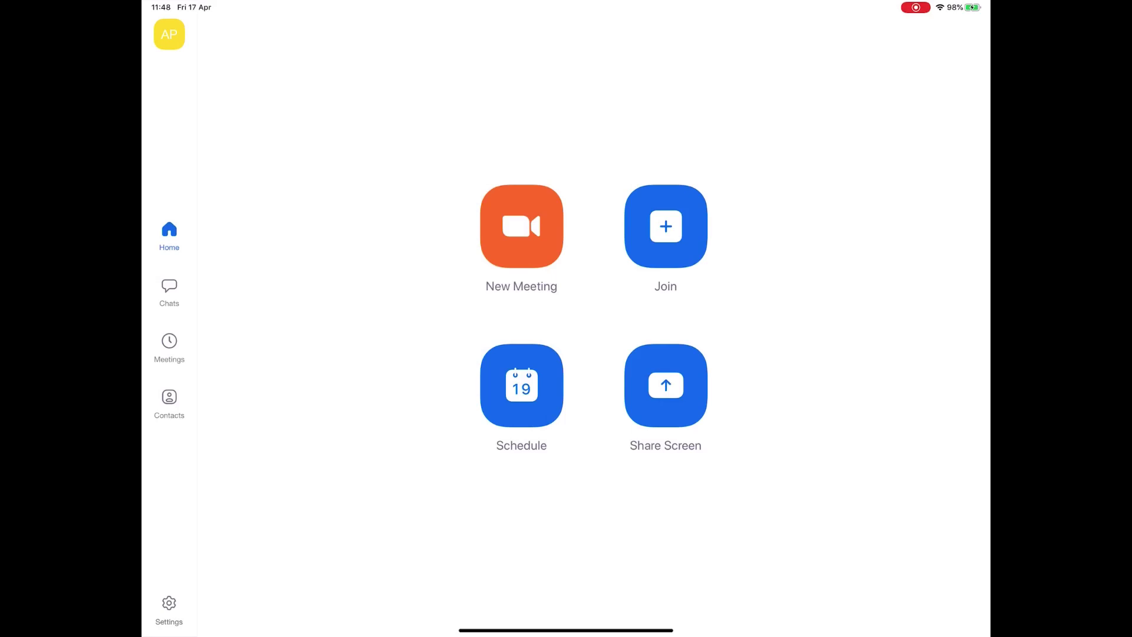
In Zoom's Meetings settings, leave Show Non-Video Participants switched off after toggling it.
{"action": "left_click", "coordinate": [169, 607]}
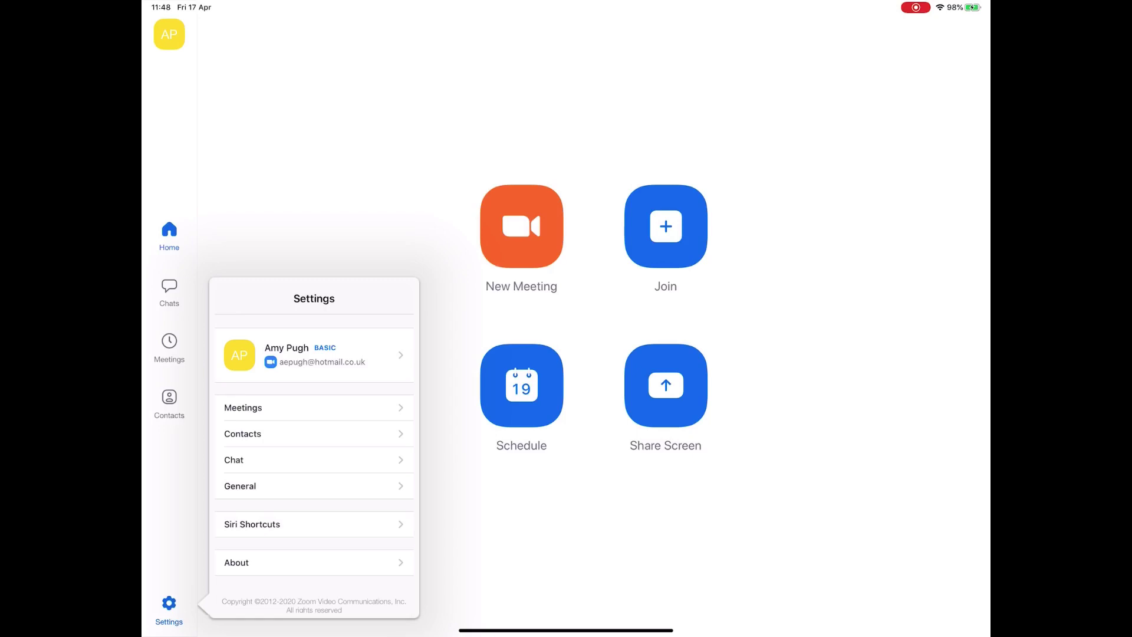
{"action": "left_click", "coordinate": [242, 408]}
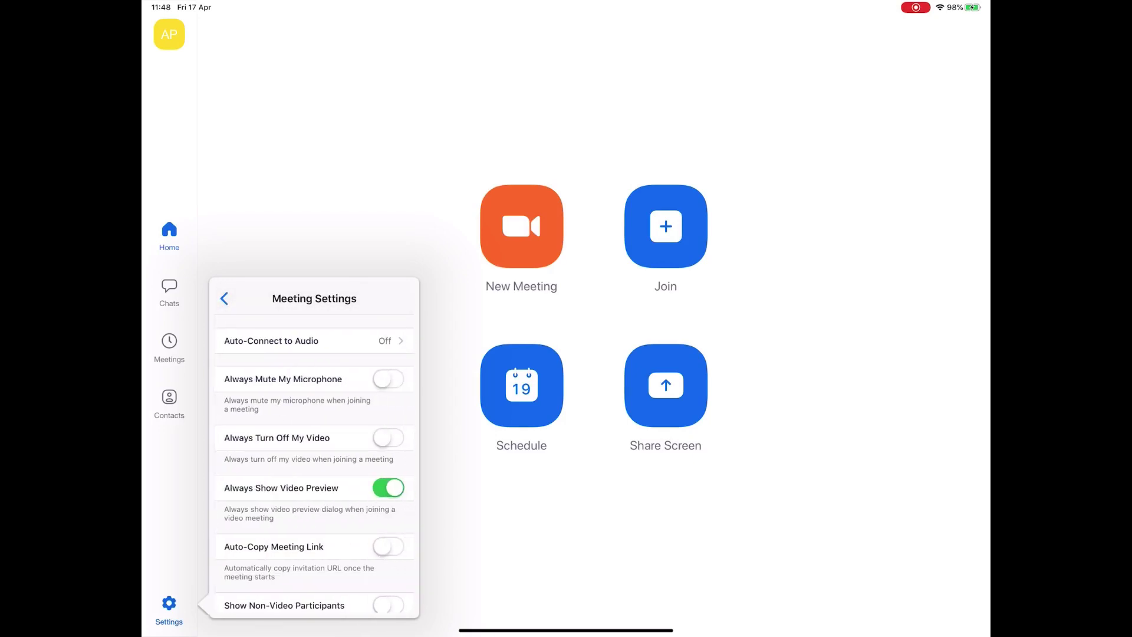
{"action": "scroll", "coordinate": [314, 466], "scroll_direction": "down", "scroll_amount": 3}
{"action": "scroll", "coordinate": [314, 466], "scroll_direction": "up", "scroll_amount": 3}
{"action": "scroll", "coordinate": [314, 472], "scroll_direction": "down", "scroll_amount": 4}
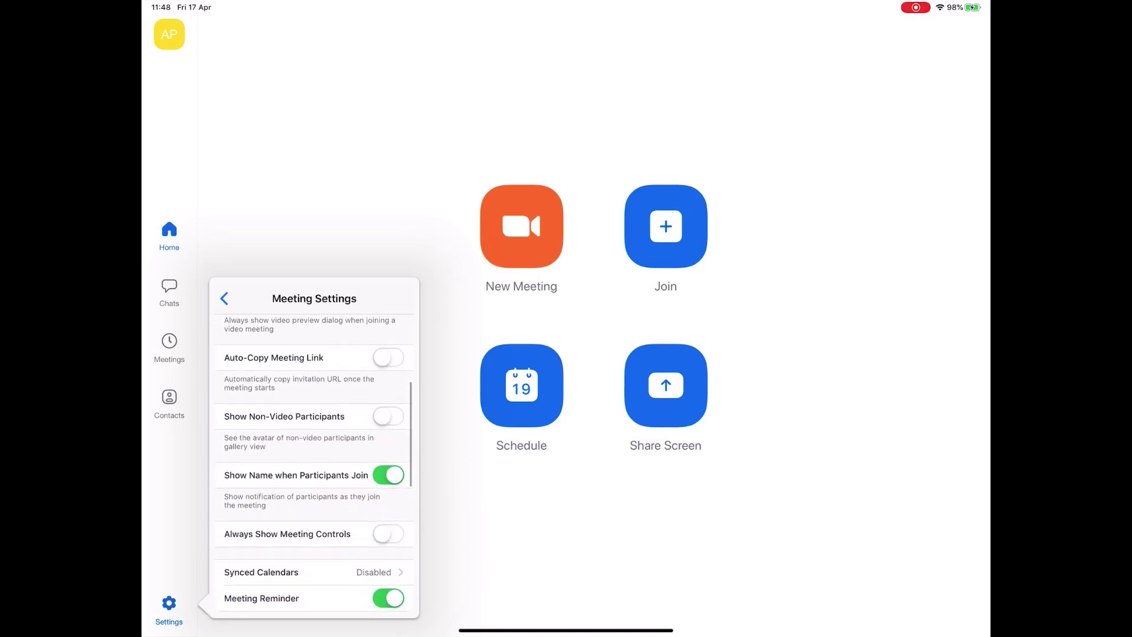
{"action": "scroll", "coordinate": [314, 466], "scroll_direction": "up", "scroll_amount": 1}
{"action": "scroll", "coordinate": [314, 465], "scroll_direction": "down", "scroll_amount": 3}
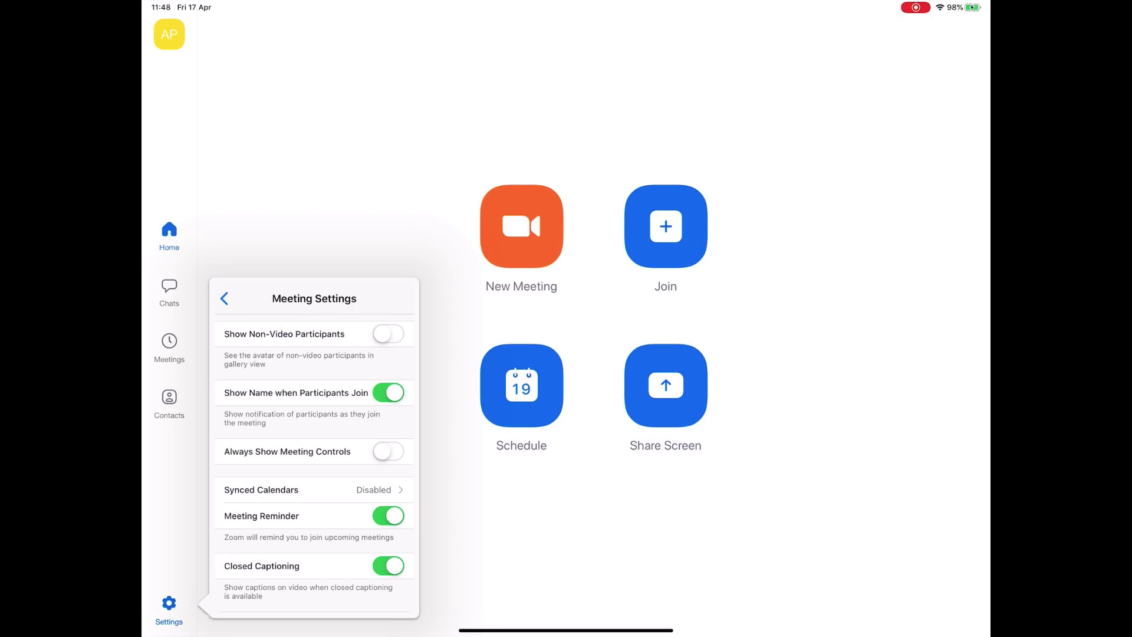
{"action": "left_click", "coordinate": [388, 334]}
{"action": "left_click", "coordinate": [388, 334]}
Switch on Always Mute My Microphone and Always Turn Off My Video, then return to Settings.
{"action": "scroll", "coordinate": [314, 459], "scroll_direction": "up", "scroll_amount": 5}
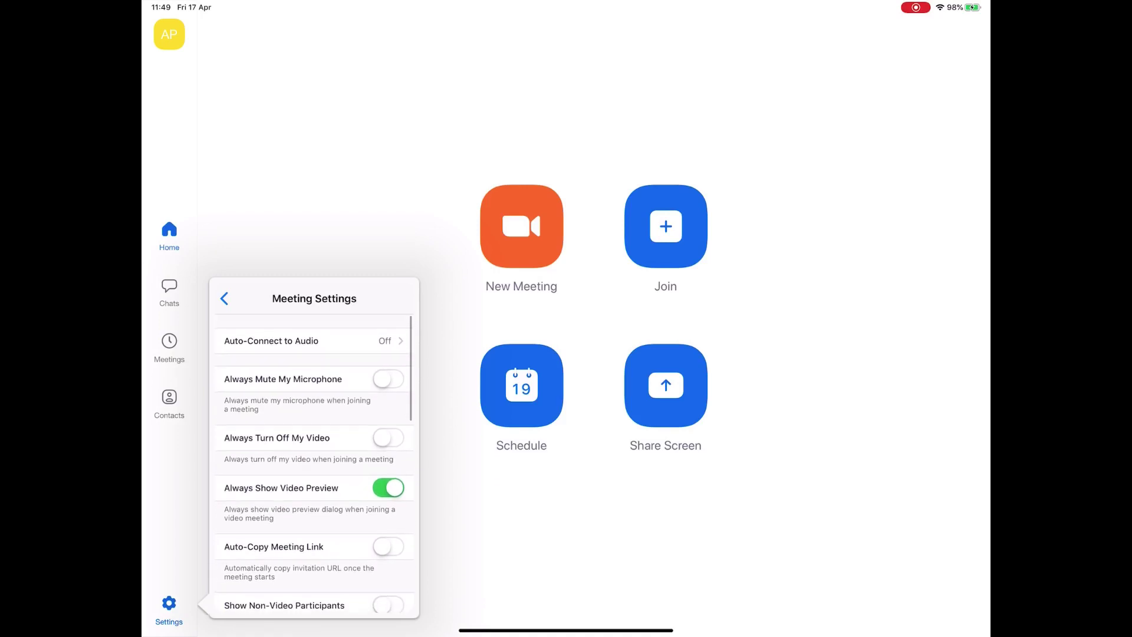
{"action": "left_click", "coordinate": [388, 378]}
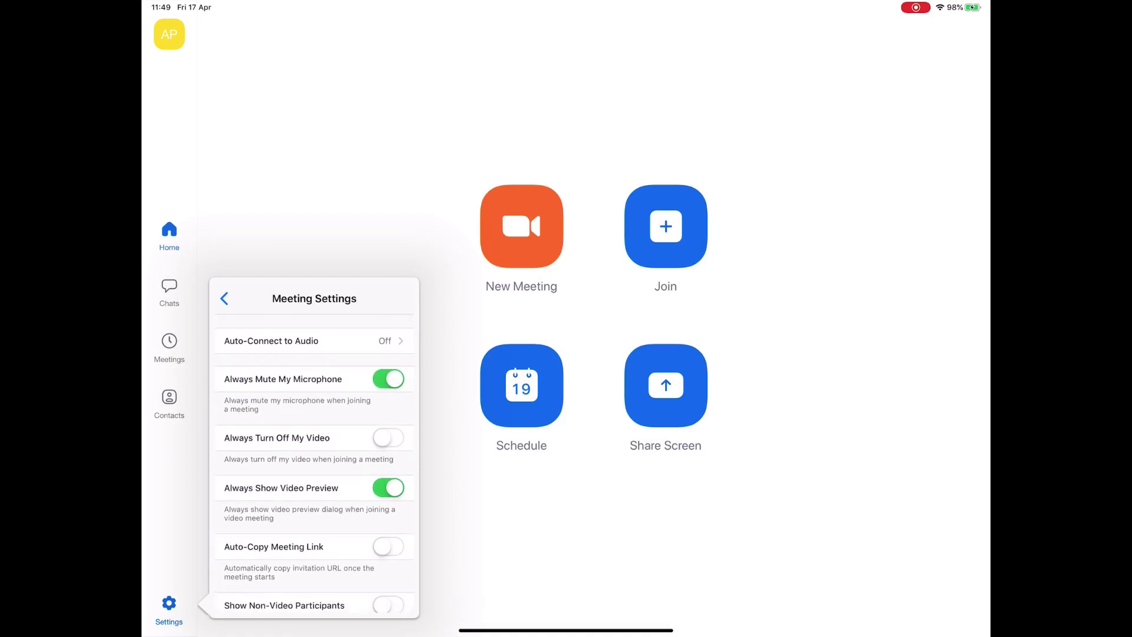
{"action": "scroll", "coordinate": [312, 460], "scroll_direction": "down", "scroll_amount": 1}
{"action": "left_click", "coordinate": [388, 376]}
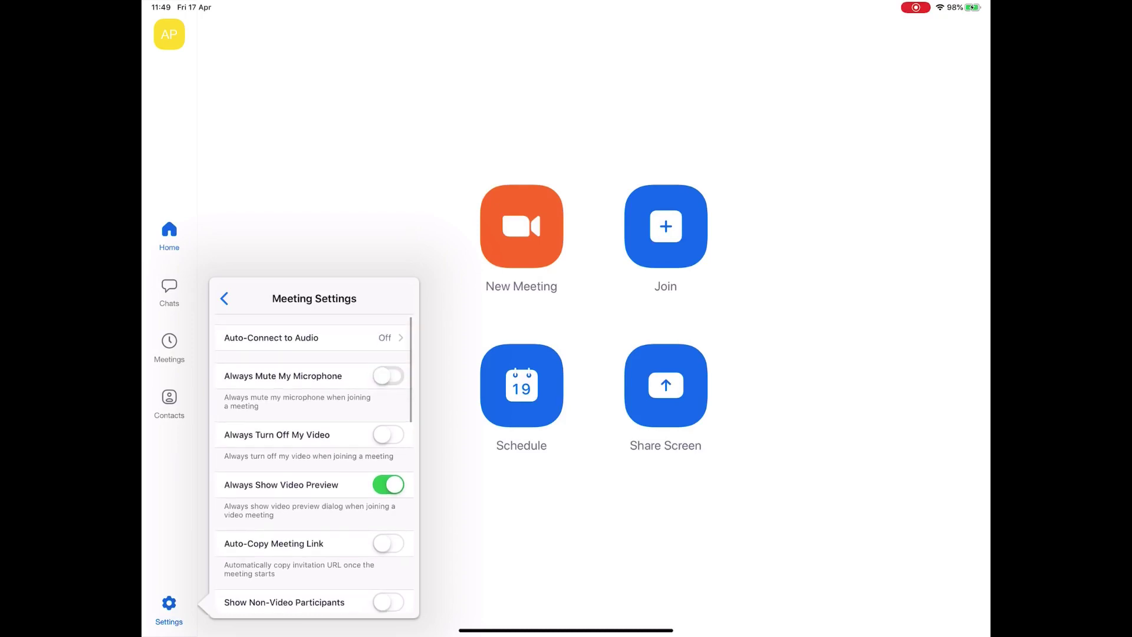
{"action": "left_click", "coordinate": [388, 375]}
{"action": "left_click", "coordinate": [388, 435]}
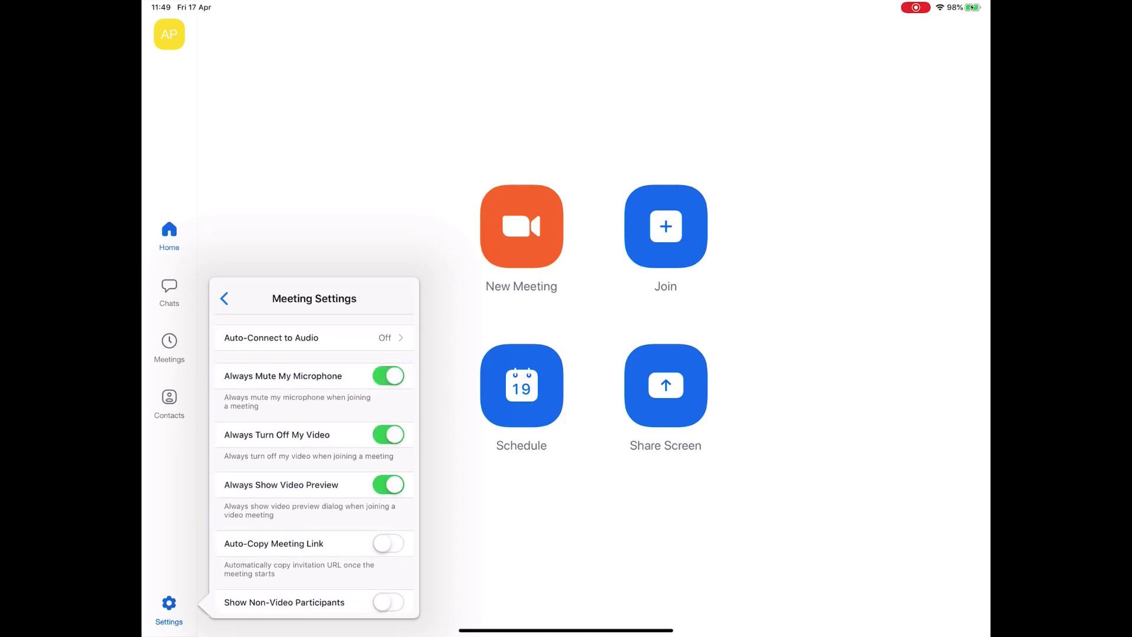
{"action": "scroll", "coordinate": [314, 472], "scroll_direction": "down", "scroll_amount": 2}
{"action": "scroll", "coordinate": [314, 472], "scroll_direction": "up", "scroll_amount": 2}
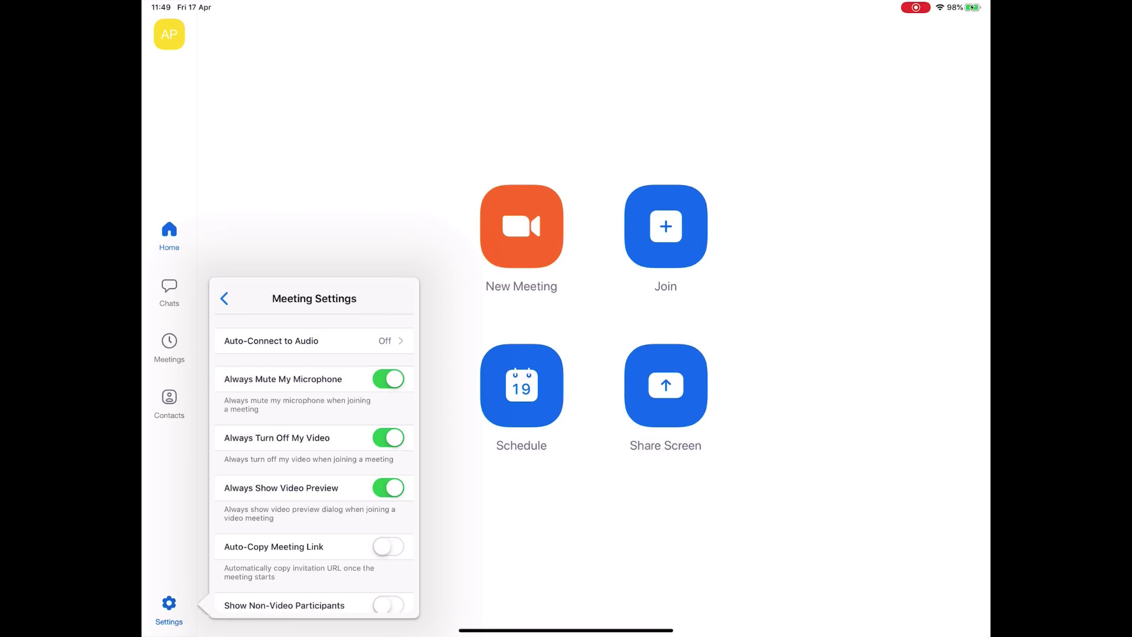
{"action": "scroll", "coordinate": [314, 448], "scroll_direction": "down", "scroll_amount": 5}
{"action": "left_click", "coordinate": [224, 297]}
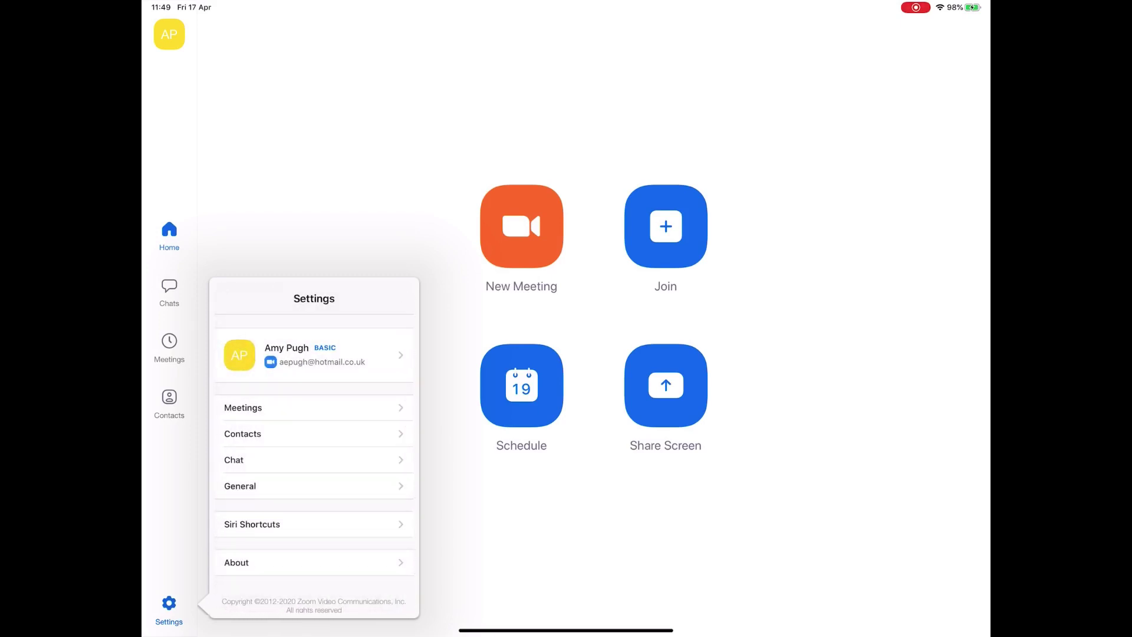
Browse the General and Contacts settings pages, then reopen the Meetings settings.
{"action": "left_click", "coordinate": [240, 486]}
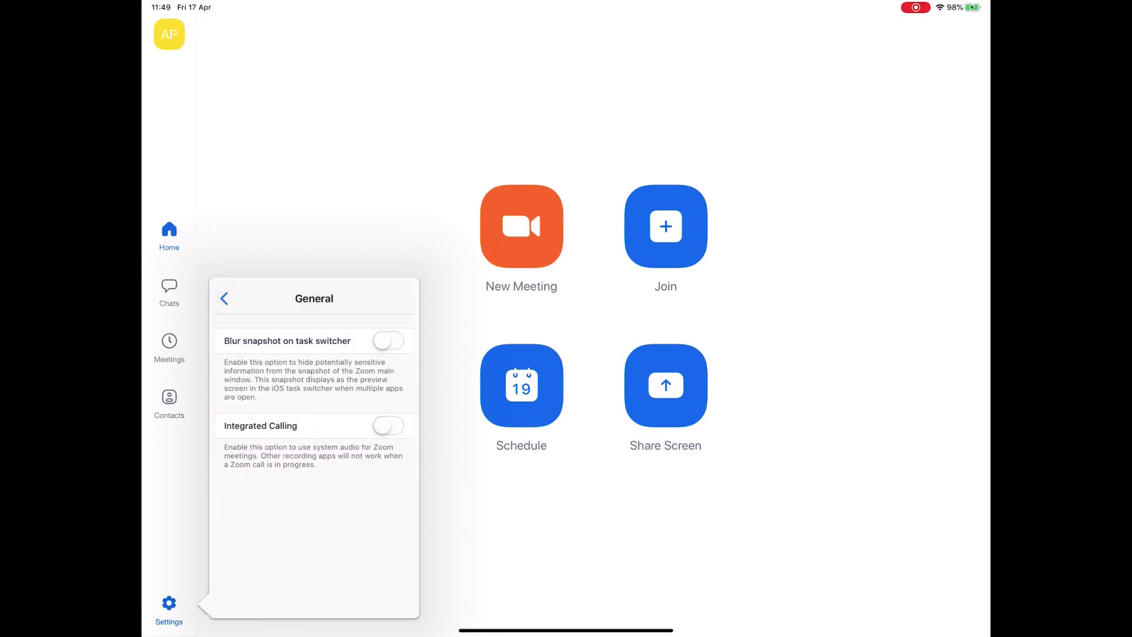
{"action": "left_click", "coordinate": [224, 297]}
{"action": "left_click", "coordinate": [240, 434]}
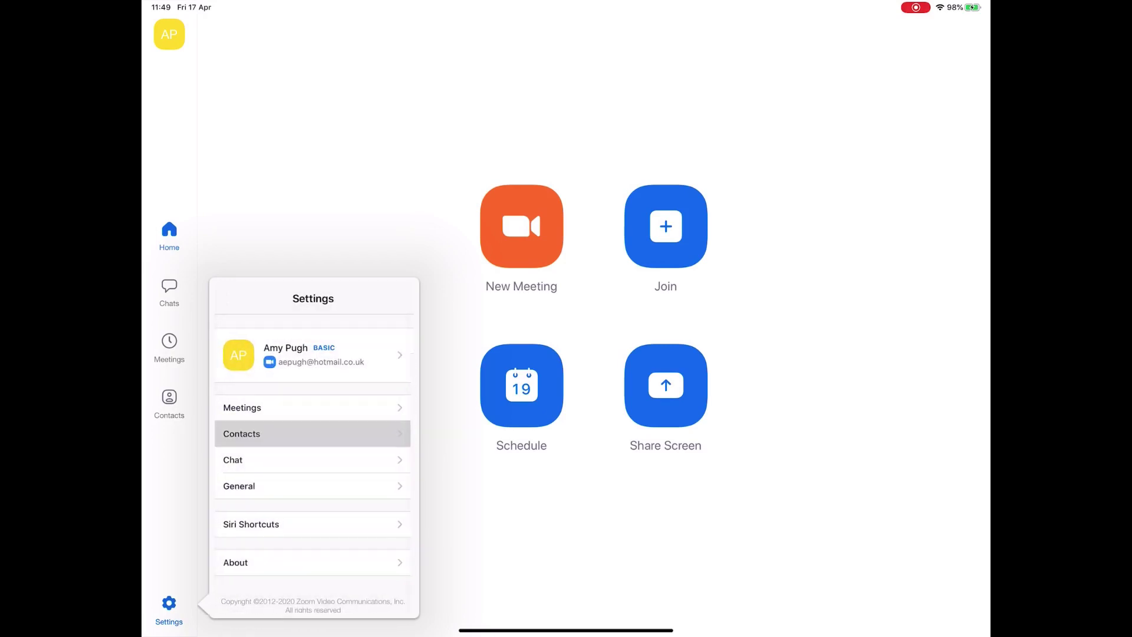
{"action": "left_click", "coordinate": [224, 297]}
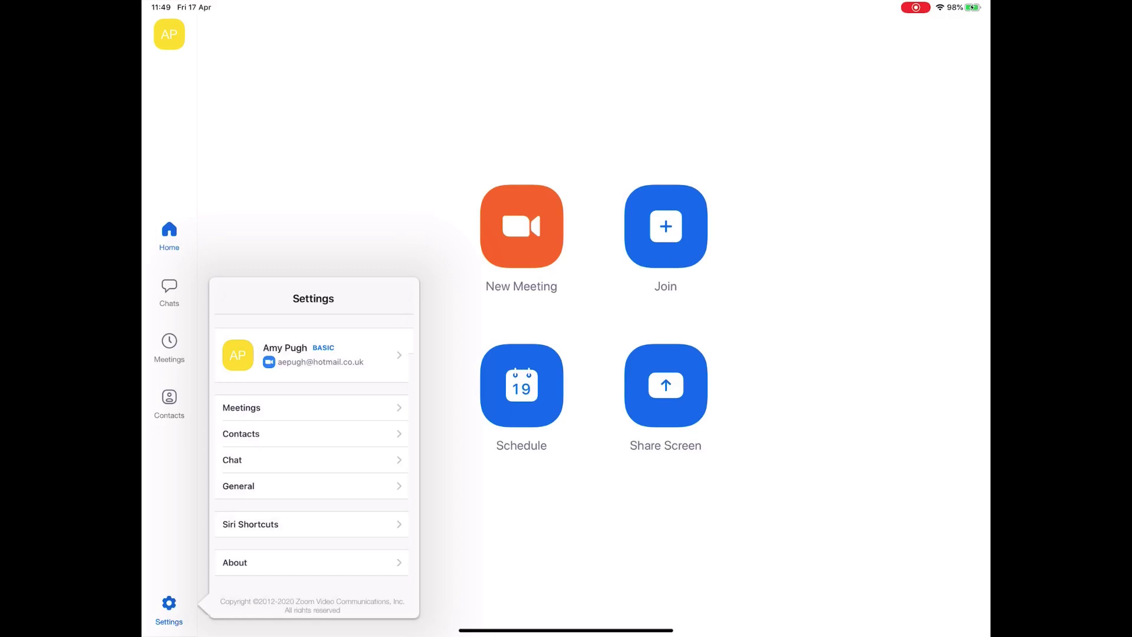
{"action": "left_click", "coordinate": [240, 408]}
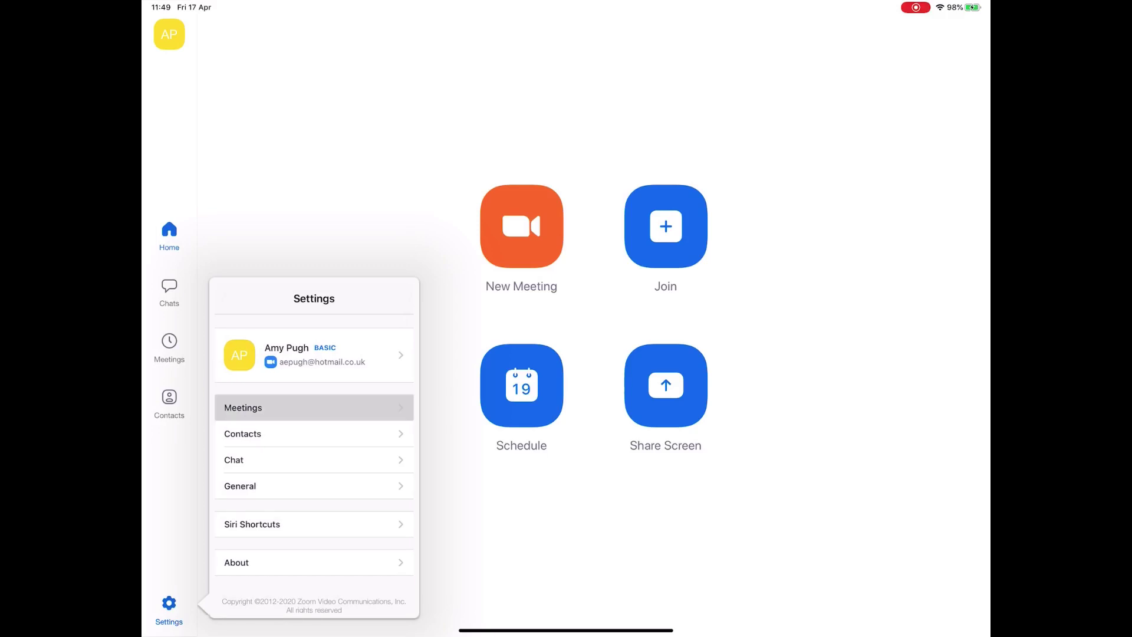